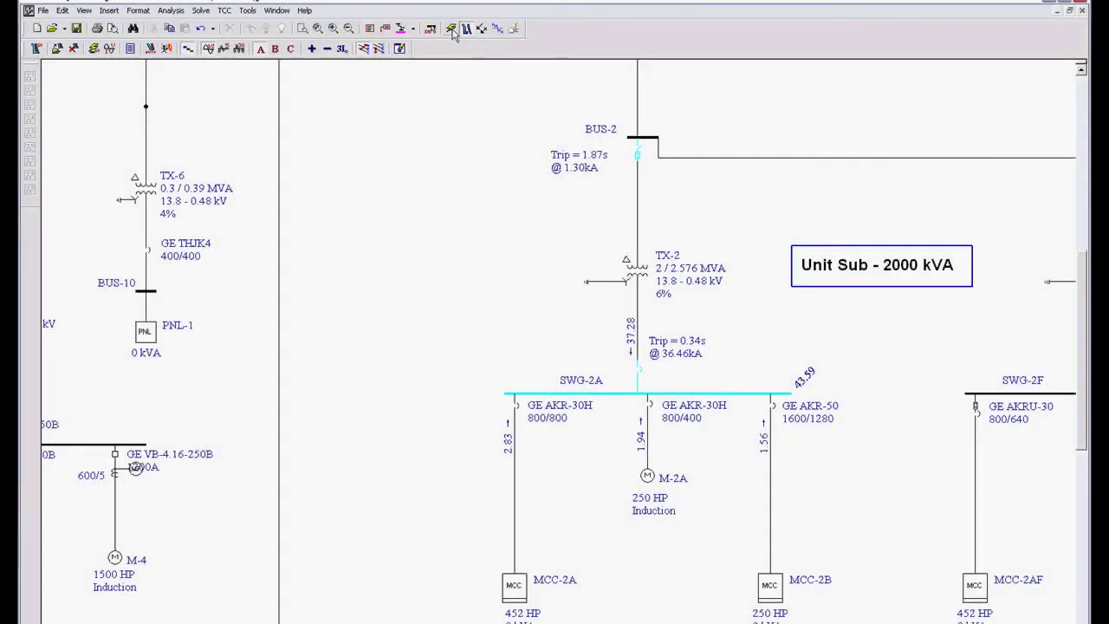
- Exit Short Circuit mode, pan to SWG-1 at the 1000 kVA unit sub, and bring up Short Circuit Options
click(450, 29)
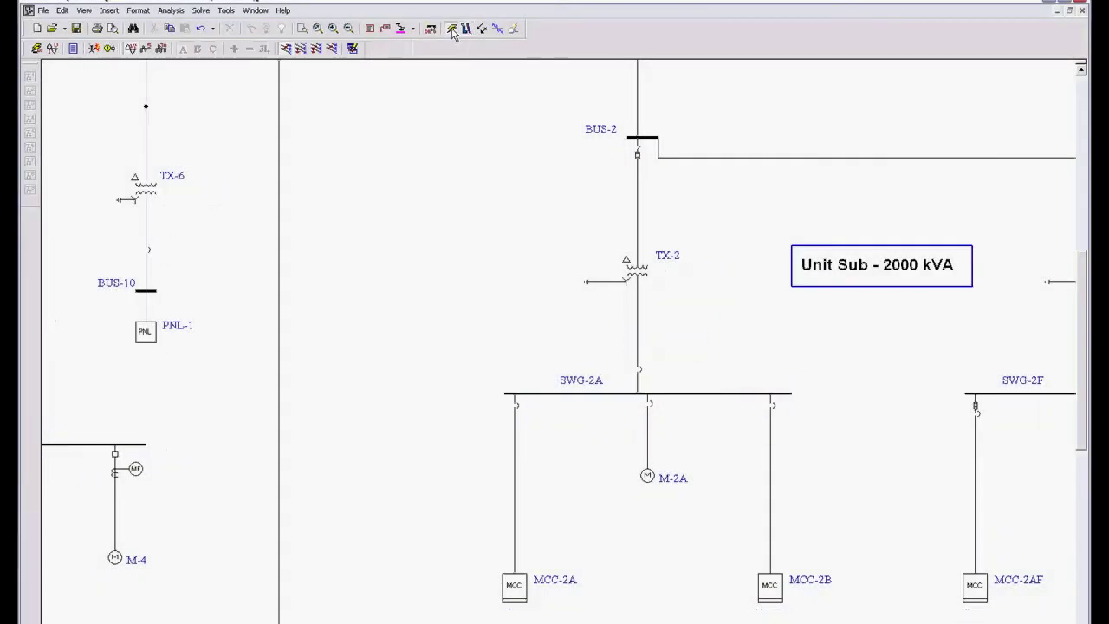
drag(466, 281, 577, 27)
drag(524, 459, 599, 279)
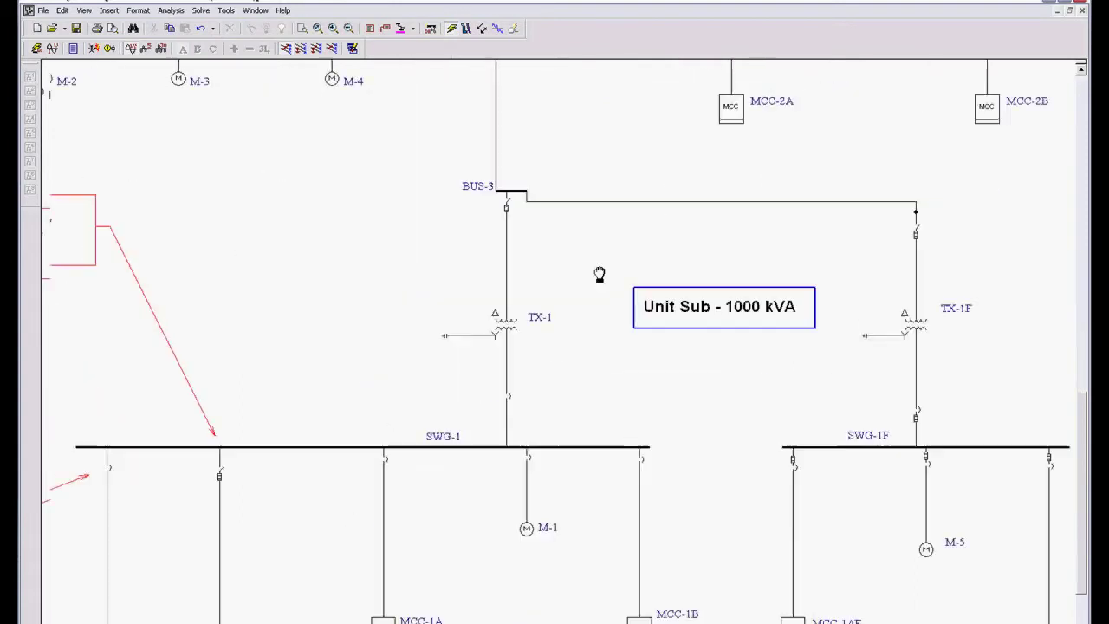
scroll(398, 378, up, 2)
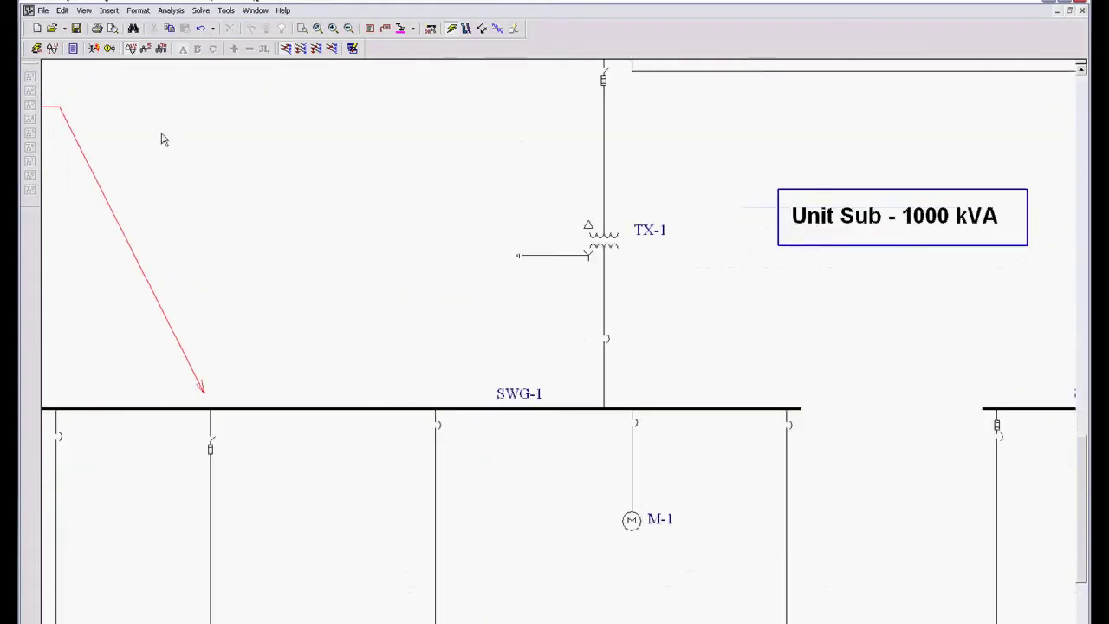
click(73, 48)
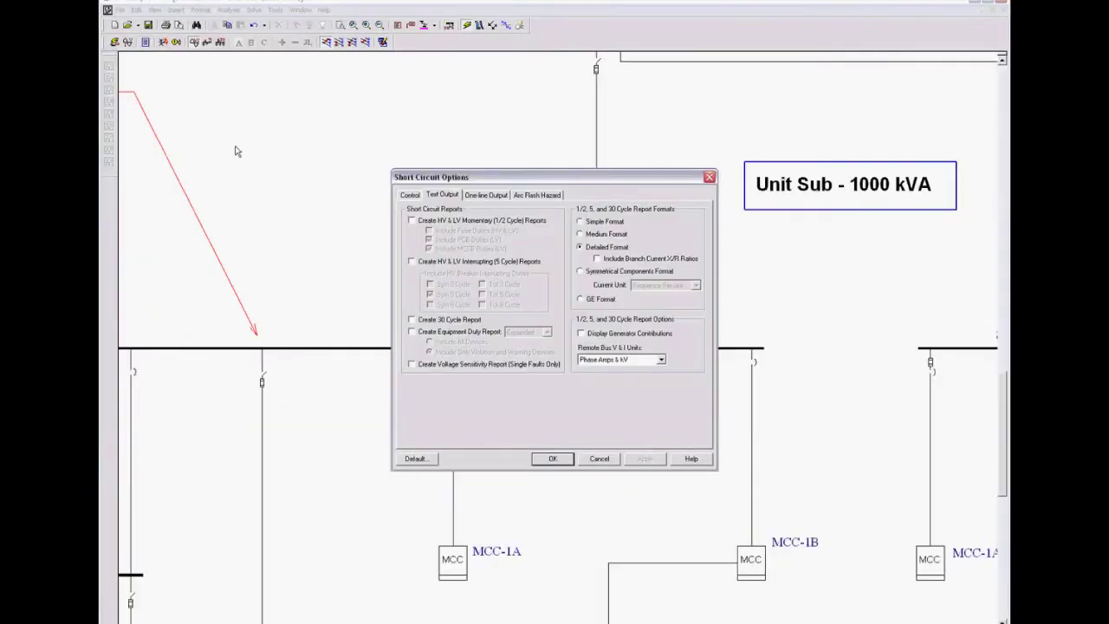
- On the Arc Flash Hazard tab, choose IEEE 1584 as the arc flash standard
click(538, 195)
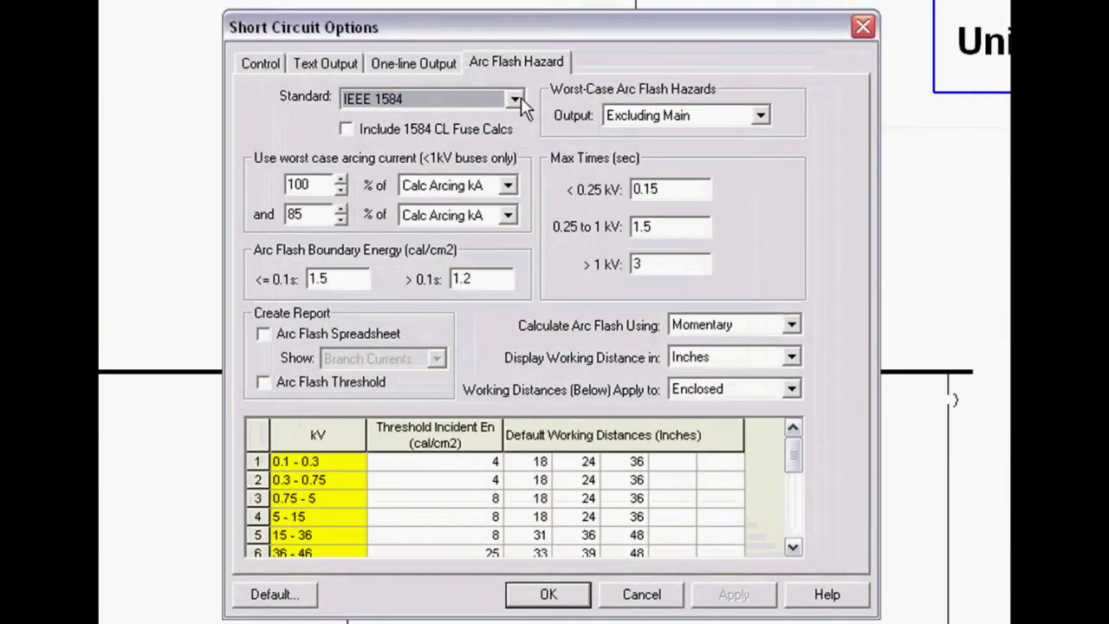
click(526, 162)
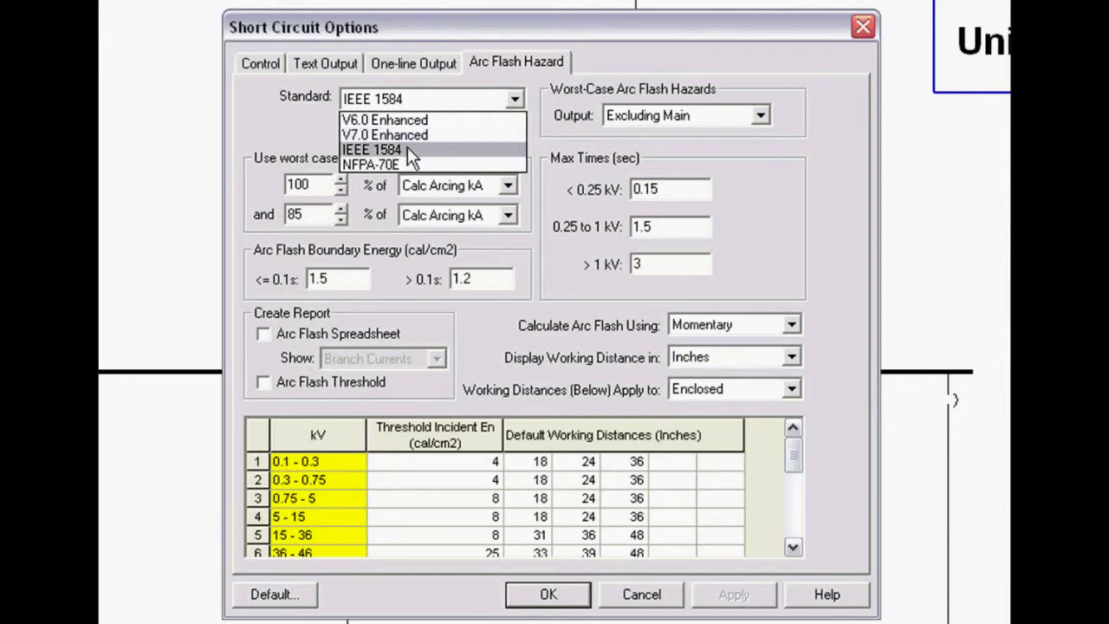
click(413, 152)
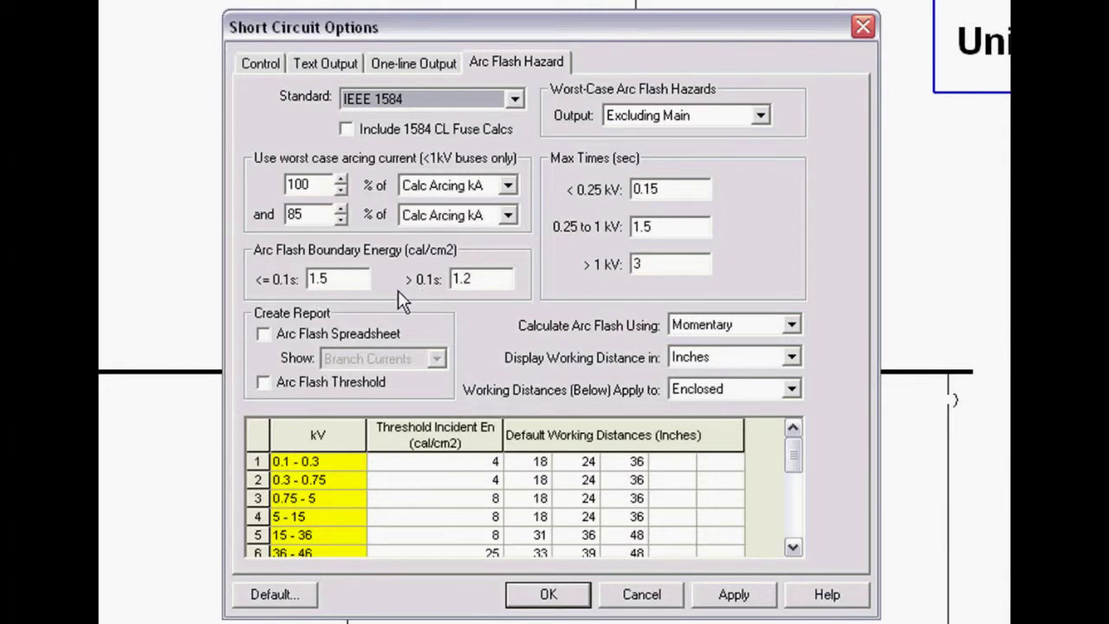
- Enable the Arc Flash Spreadsheet report showing Branch Currents, then view the working-distance unit choices
click(263, 334)
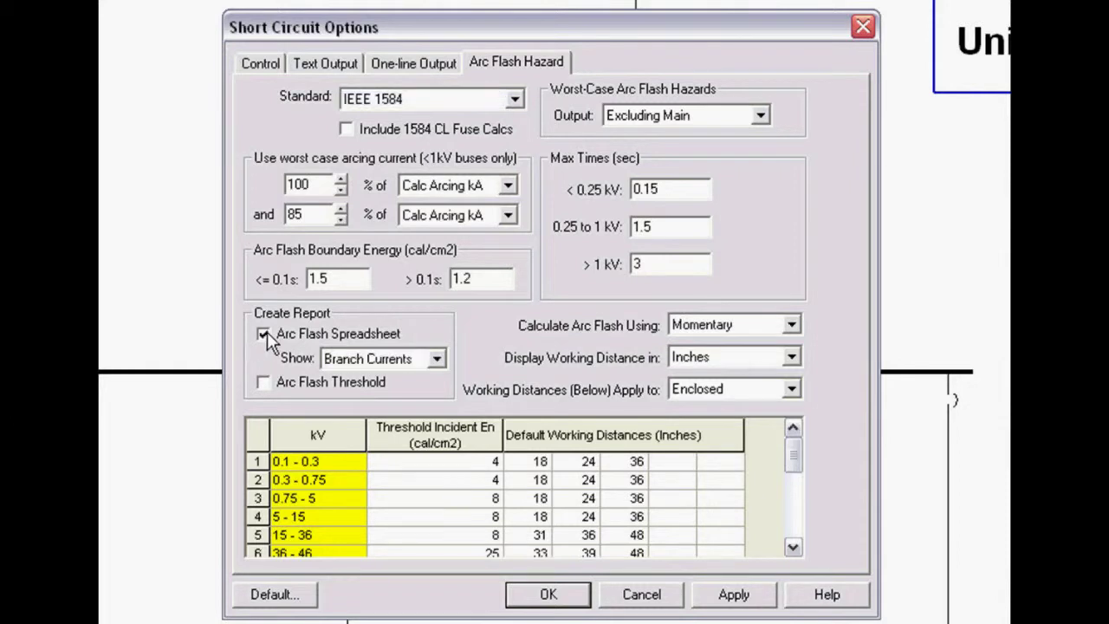
click(437, 359)
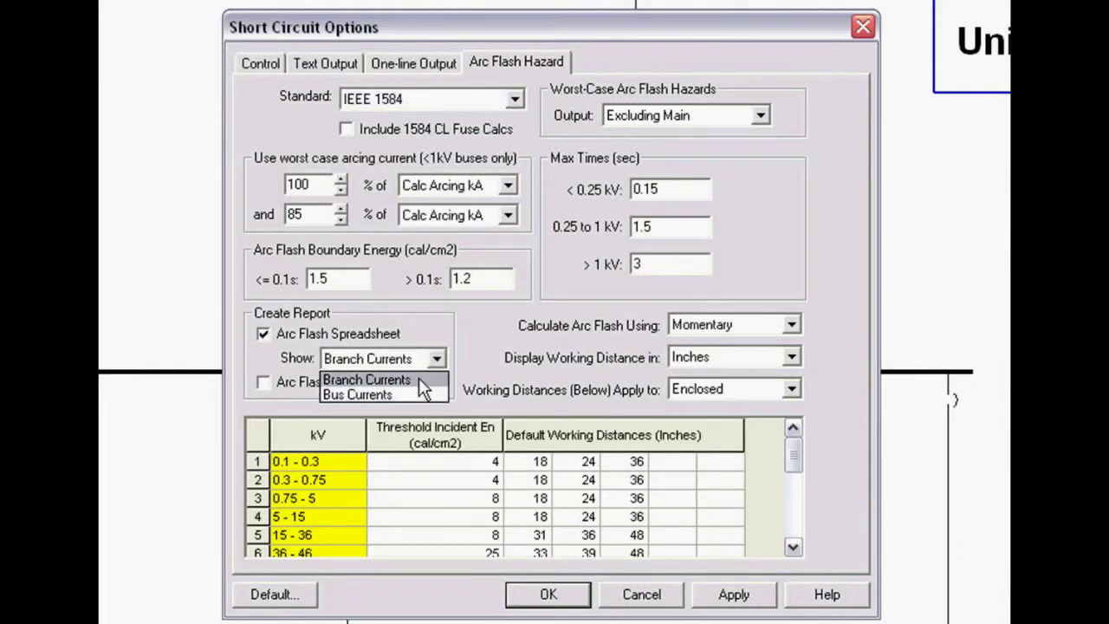
click(419, 380)
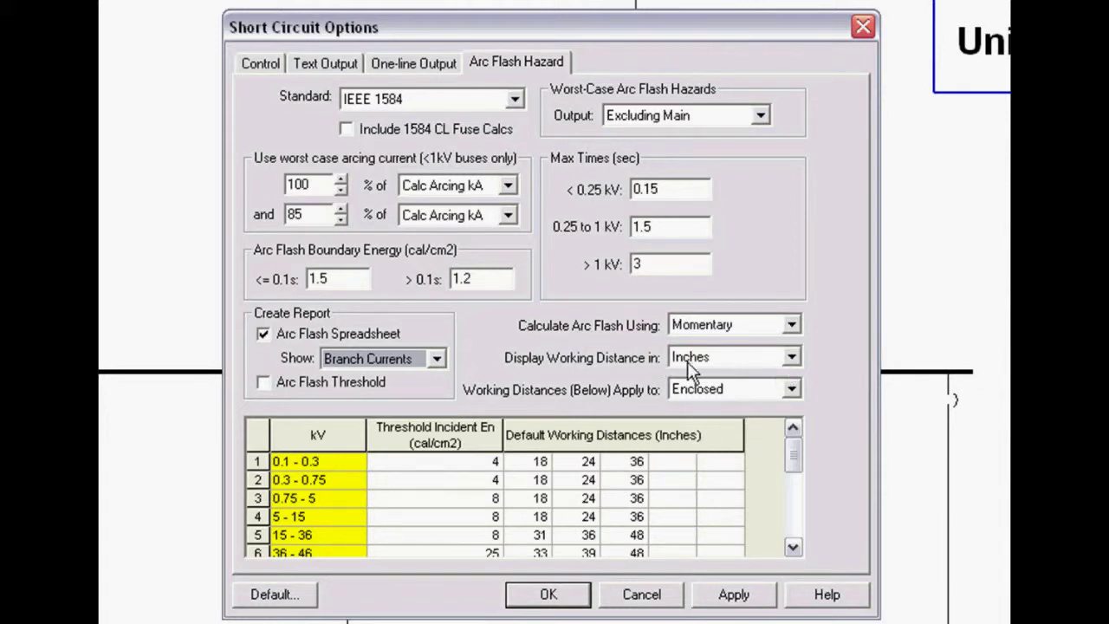
click(792, 358)
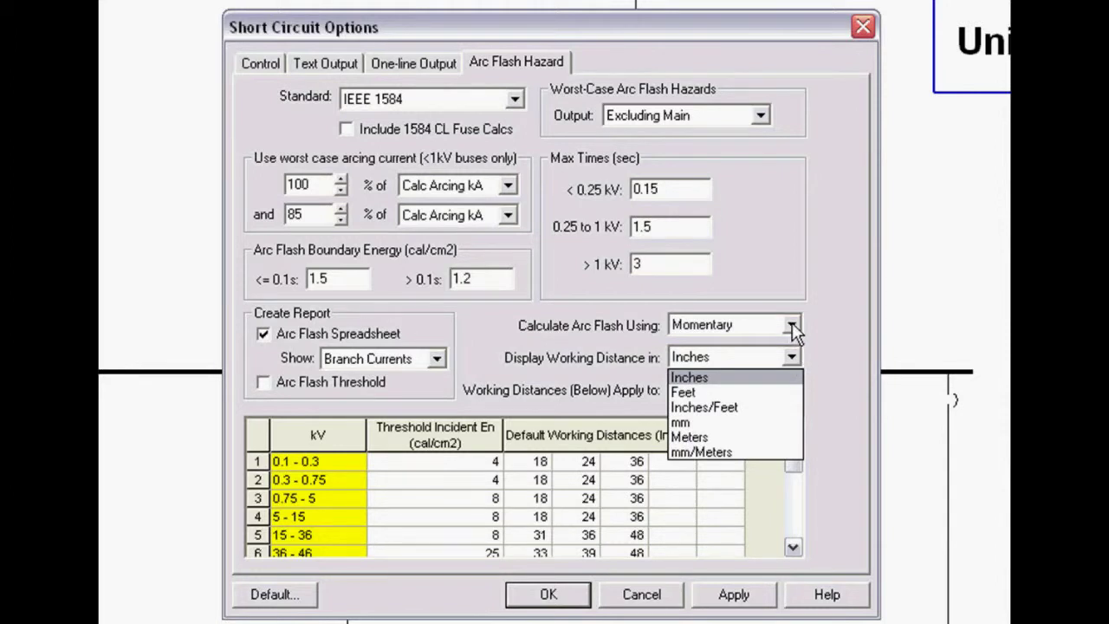
- Close the working-distance units list and show the Calculate Arc Flash Using choices
click(792, 326)
click(792, 325)
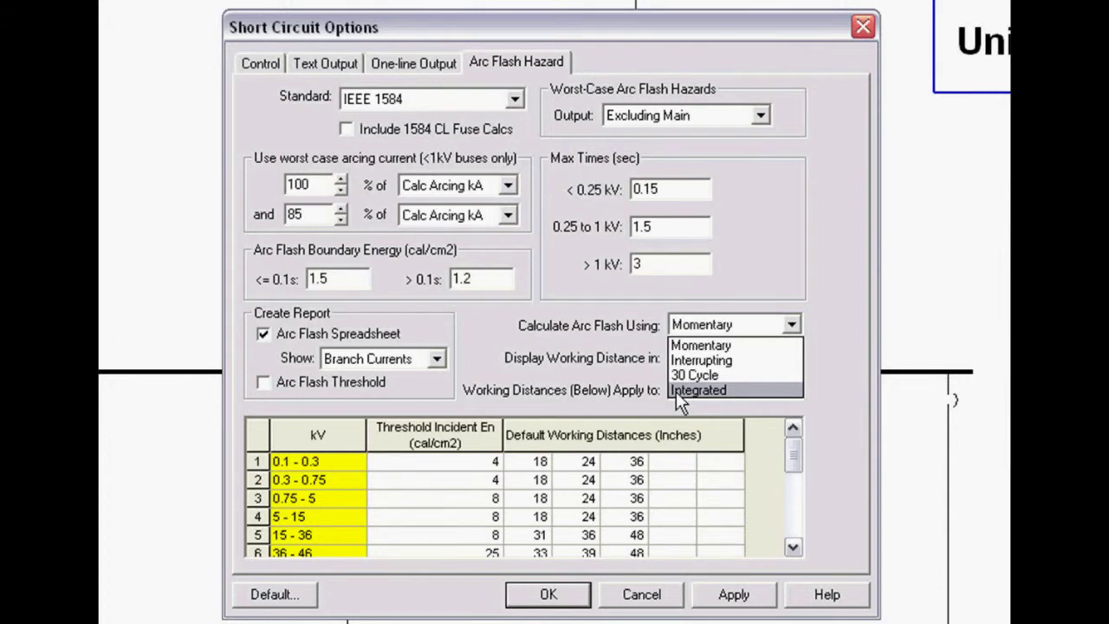
- Select Momentary in the Calculate Arc Flash Using list
click(709, 344)
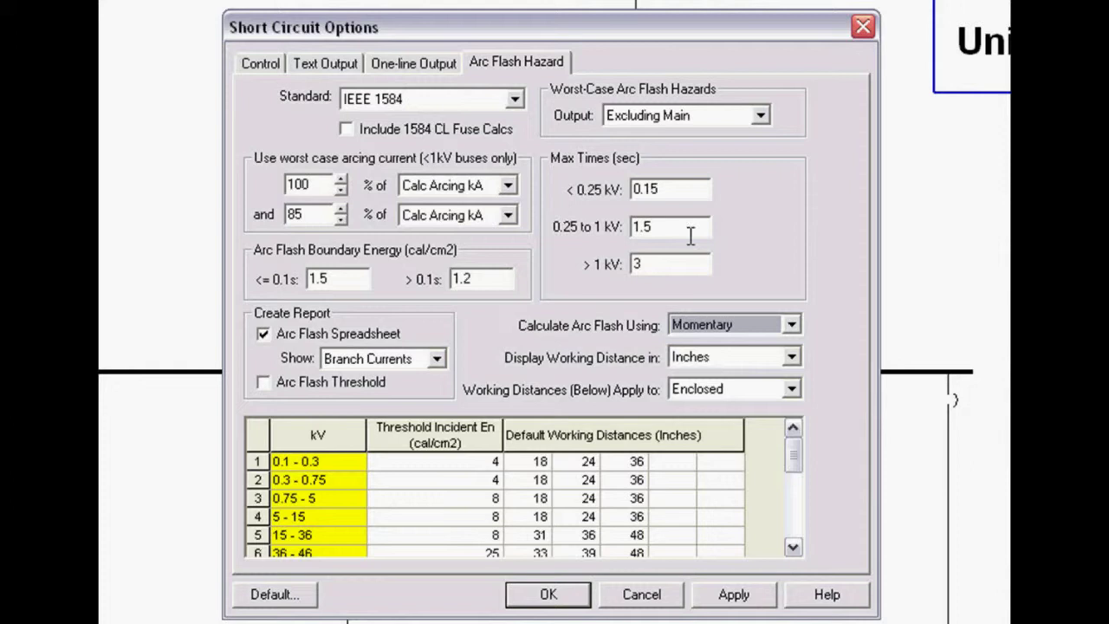
- Change the 0.25–1 kV max time from 1.5 and the below 0.25 kV max time from 0.15 to 2 seconds
drag(682, 227, 577, 234)
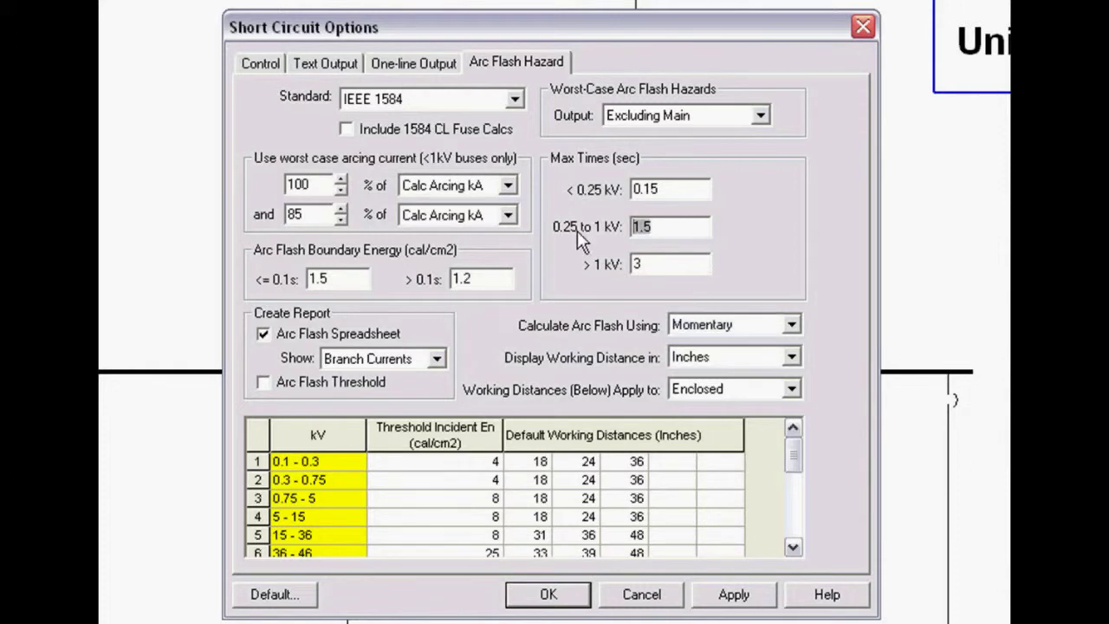
text(2)
drag(660, 190, 616, 190)
text(2)
- Set Worst-Case Arc Flash Hazards Output to Detailed and apply the options
click(760, 116)
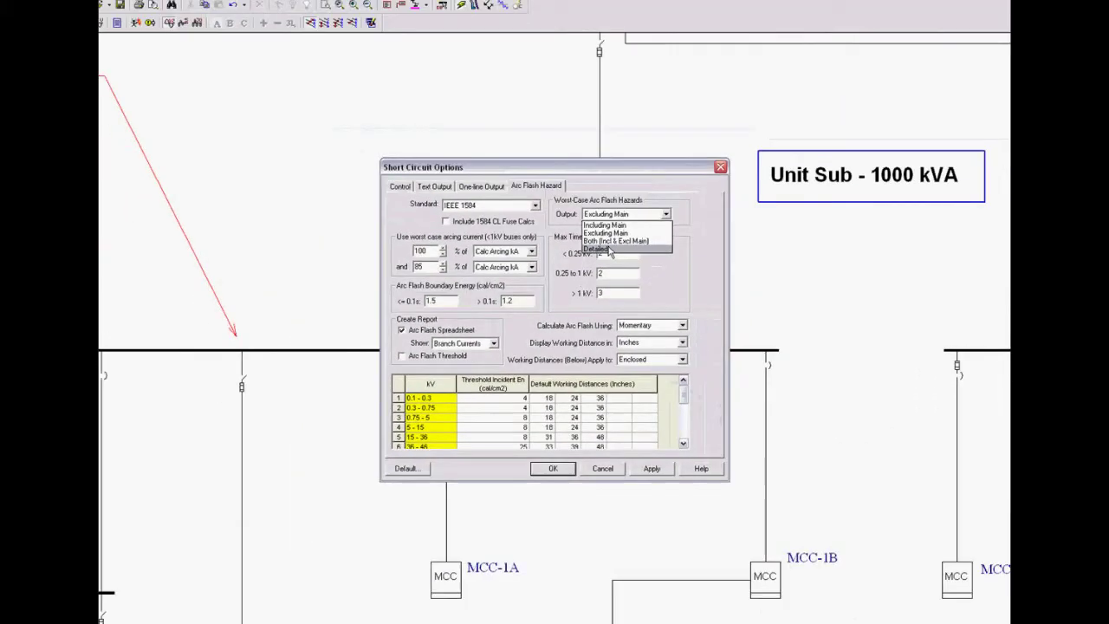
click(668, 181)
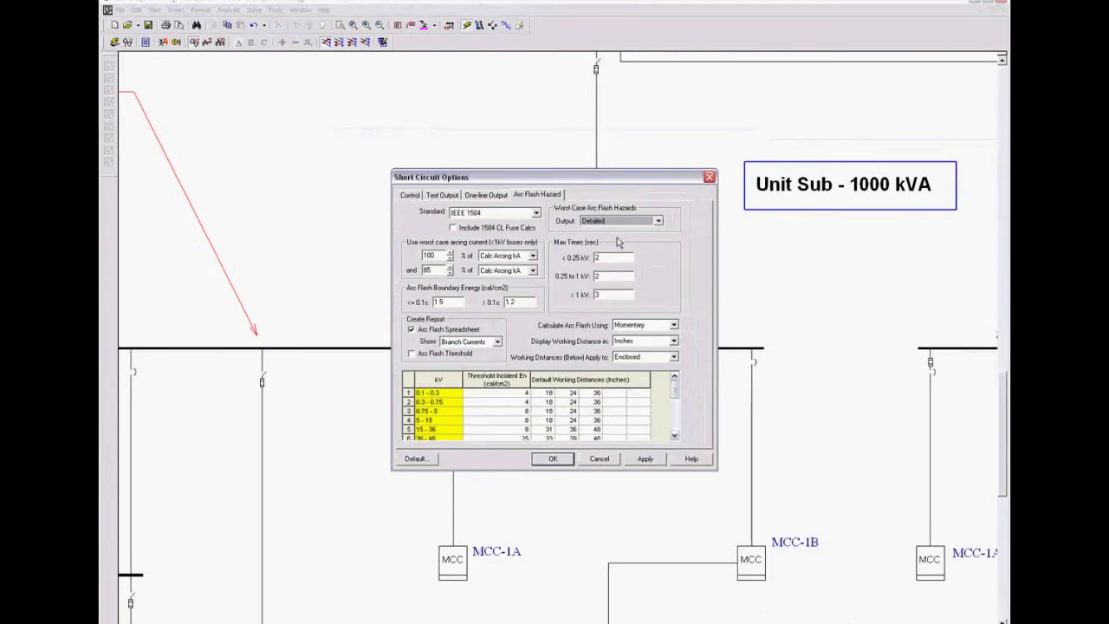
click(552, 459)
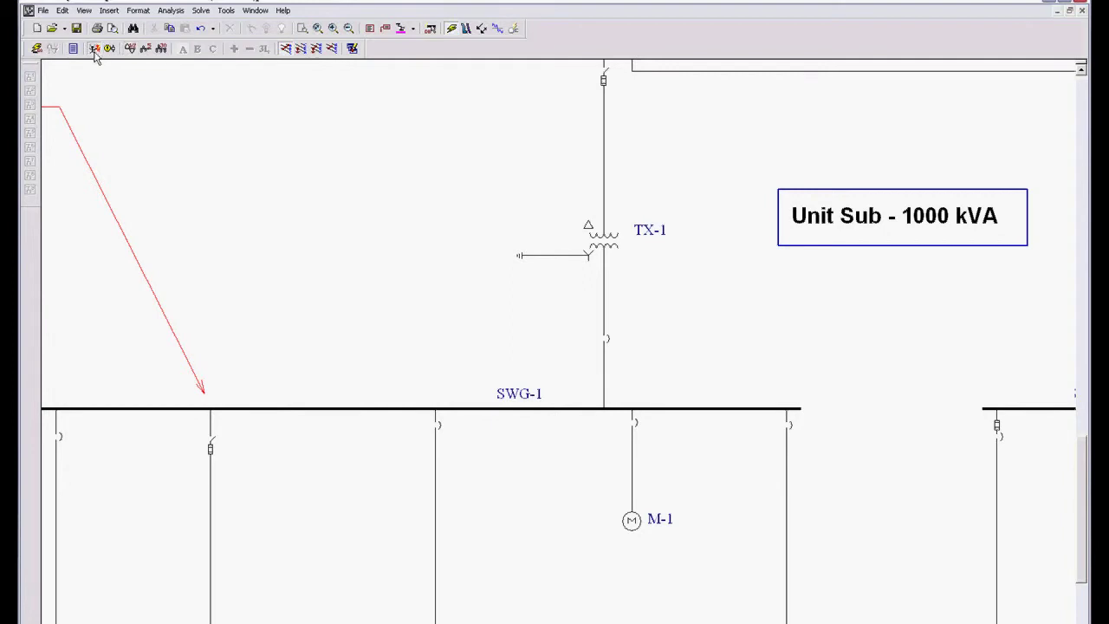
- Fault bus SWG-1 to show arc flash labels, then drag the TX-1 branch's 101.4" AFB label off the cable
click(366, 413)
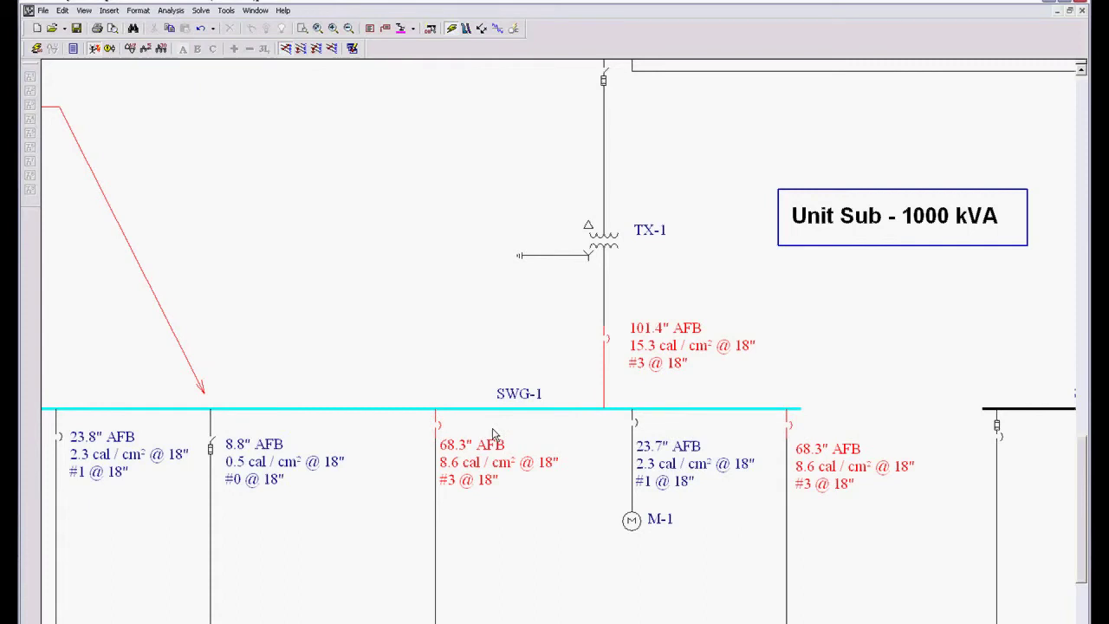
scroll(493, 433, up, 1)
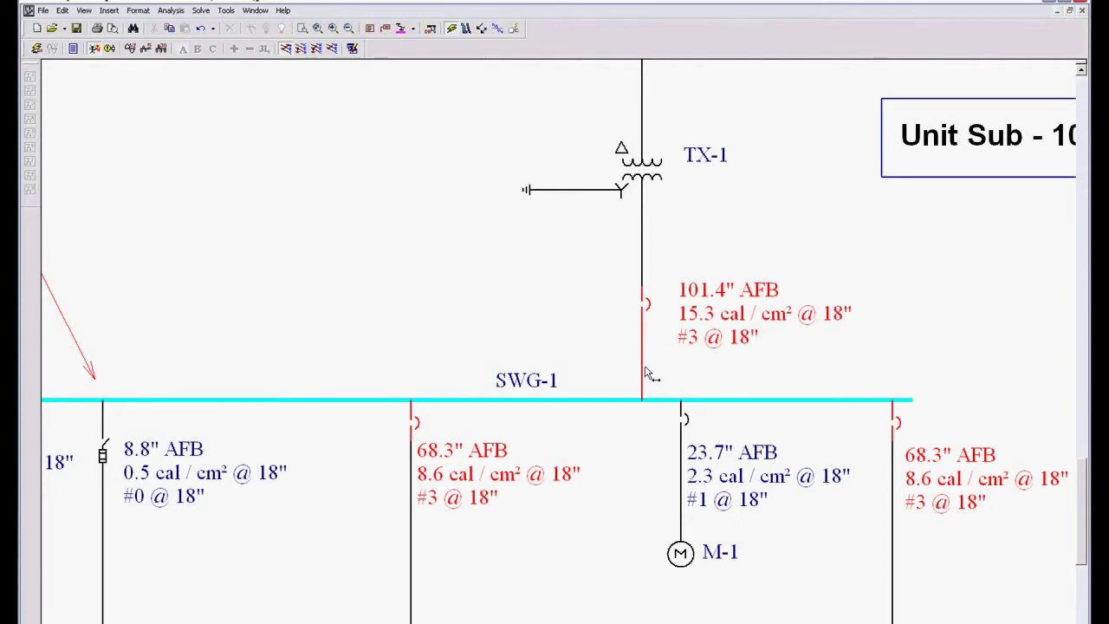
drag(443, 482, 445, 480)
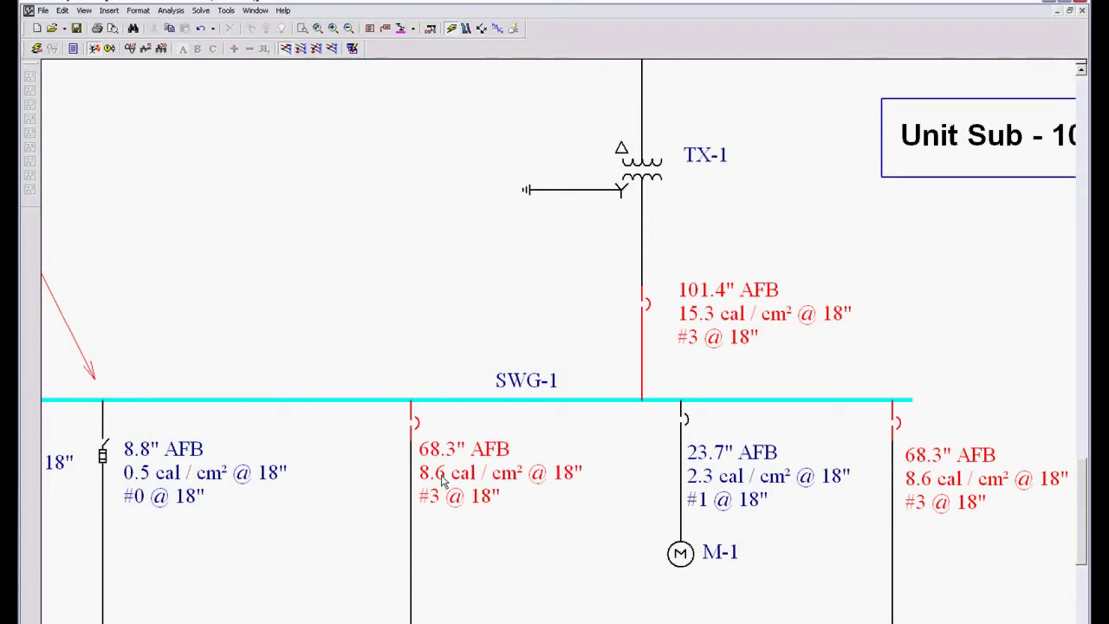
click(413, 473)
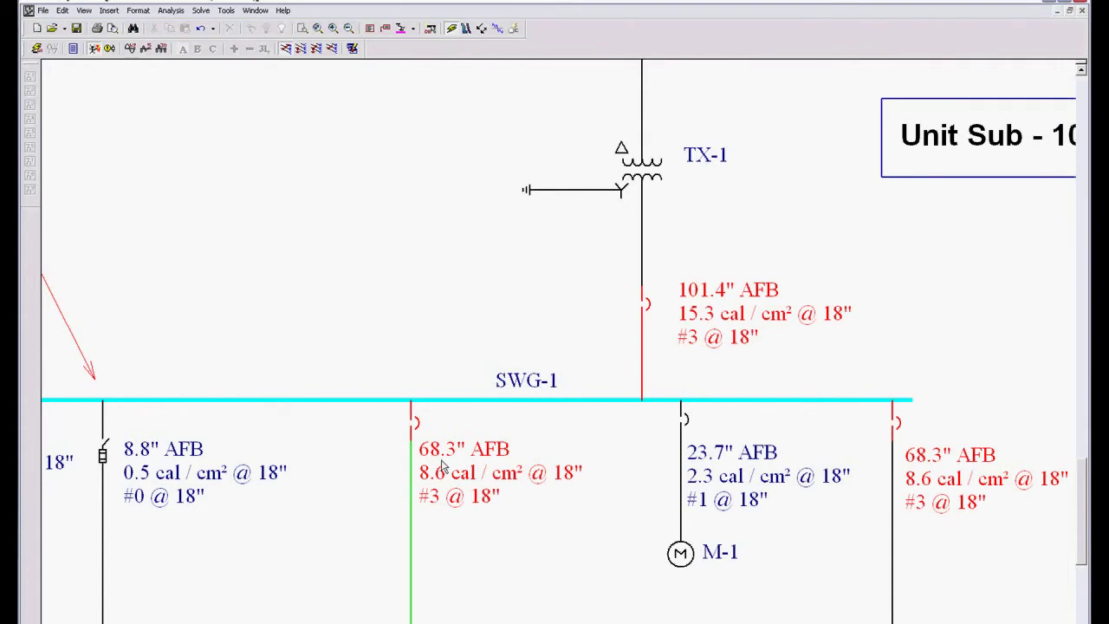
click(643, 355)
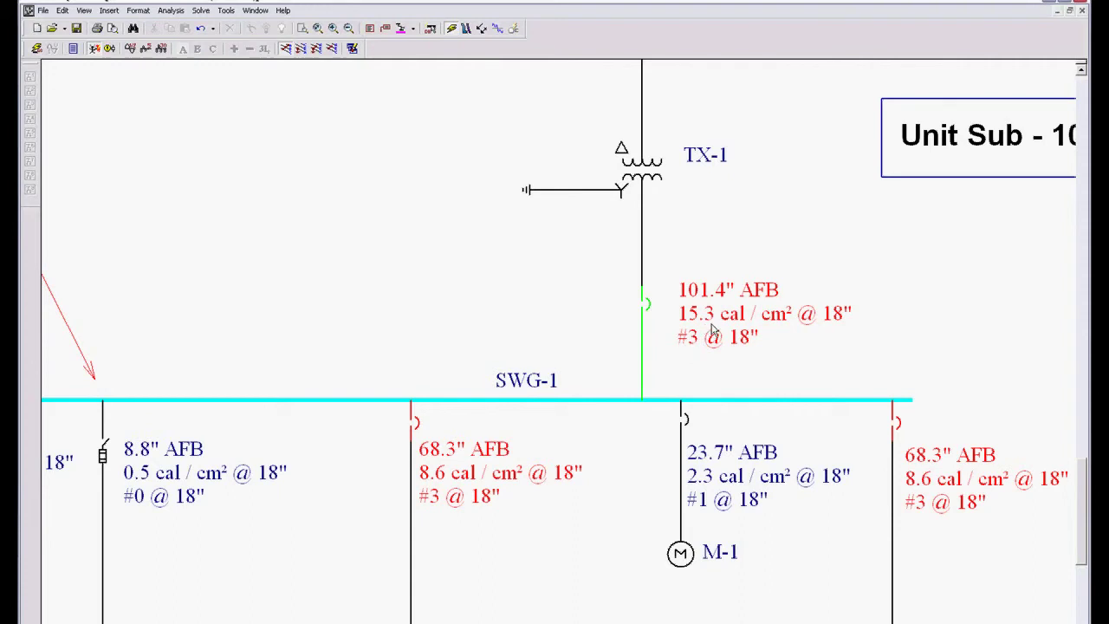
drag(678, 340, 431, 356)
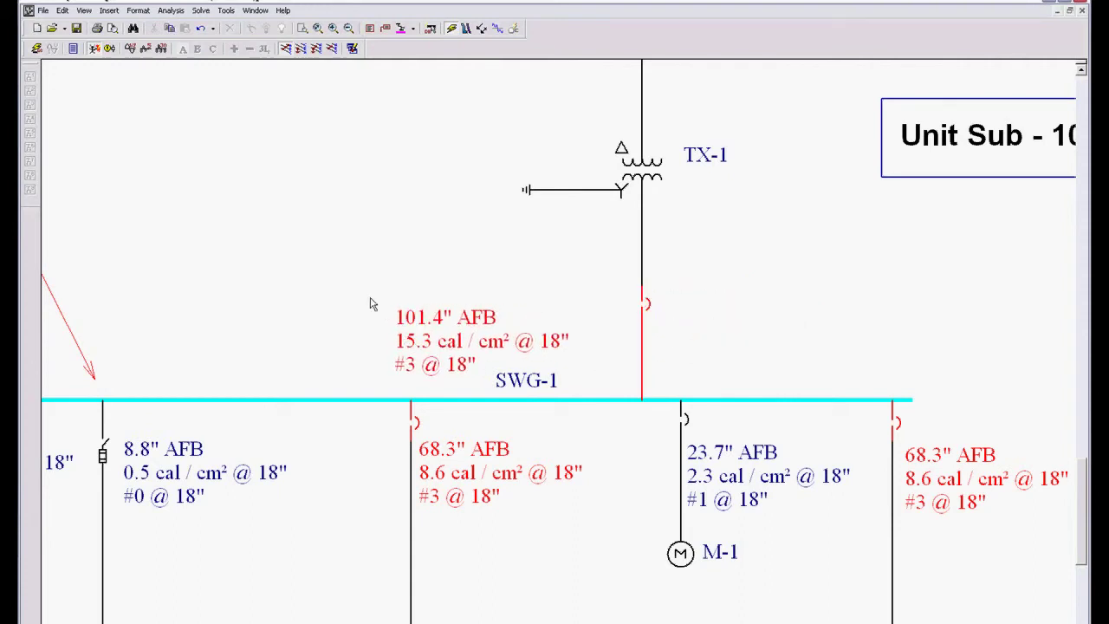
- Box-select the 101.4" AFB, 15.3 cal/cm² label block and shift it down beside the SWG-1 bus name
drag(353, 287, 568, 557)
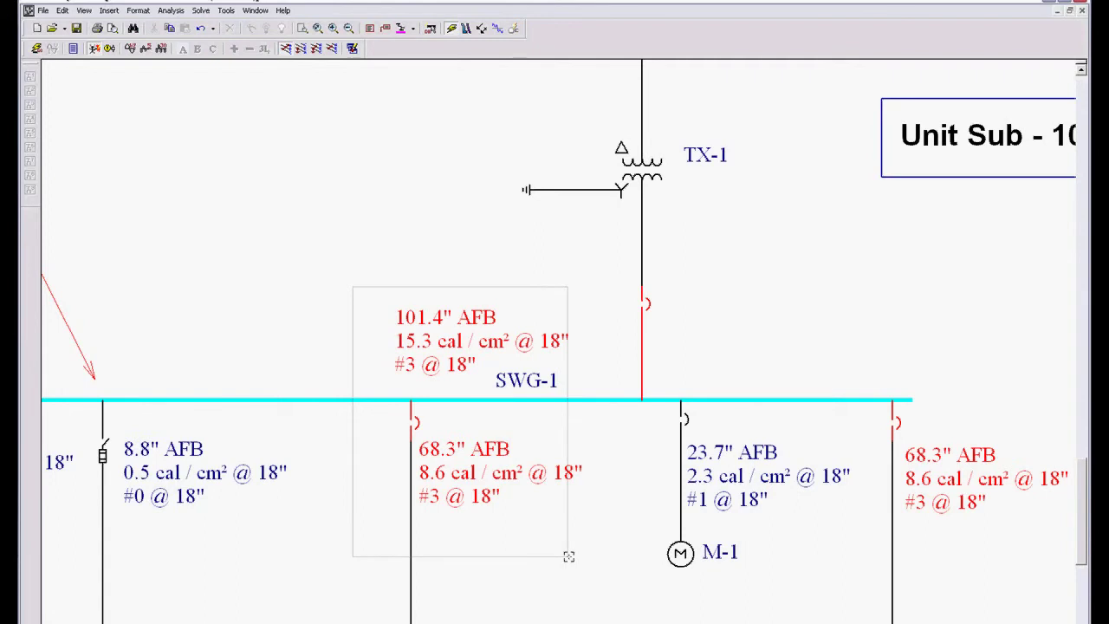
drag(568, 556, 569, 557)
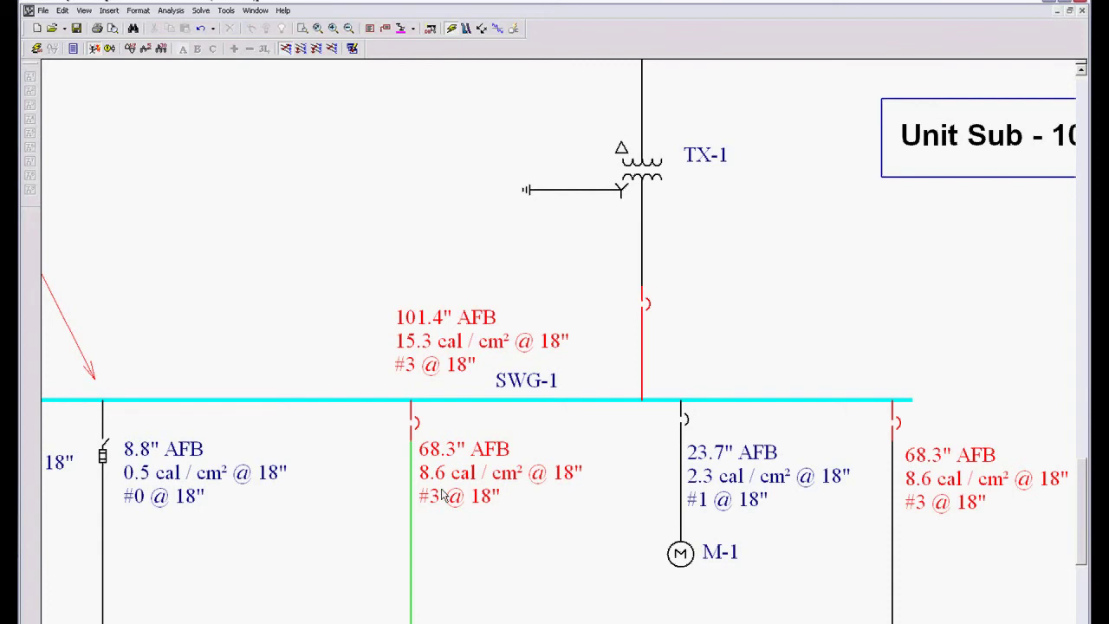
click(416, 415)
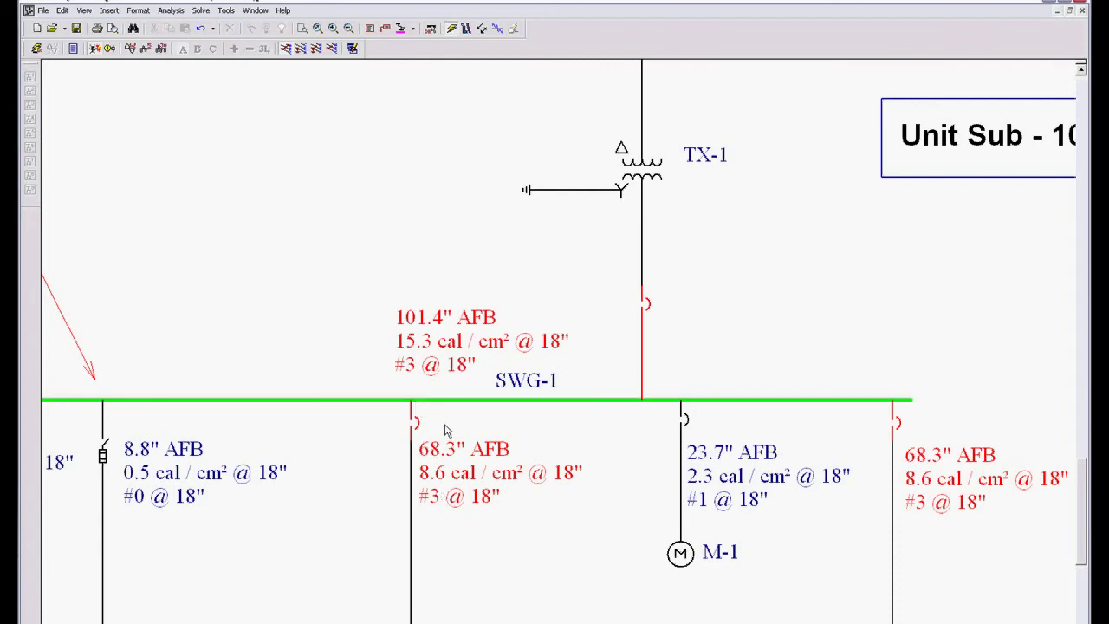
drag(441, 365, 429, 378)
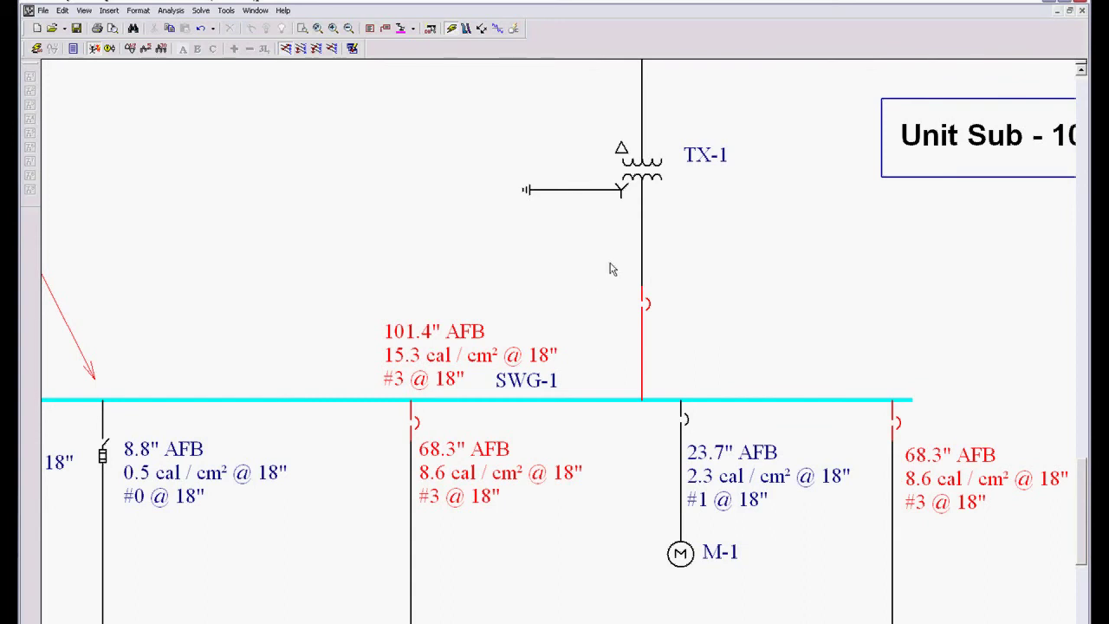
drag(605, 271, 686, 381)
scroll(384, 357, up, 2)
drag(344, 248, 689, 623)
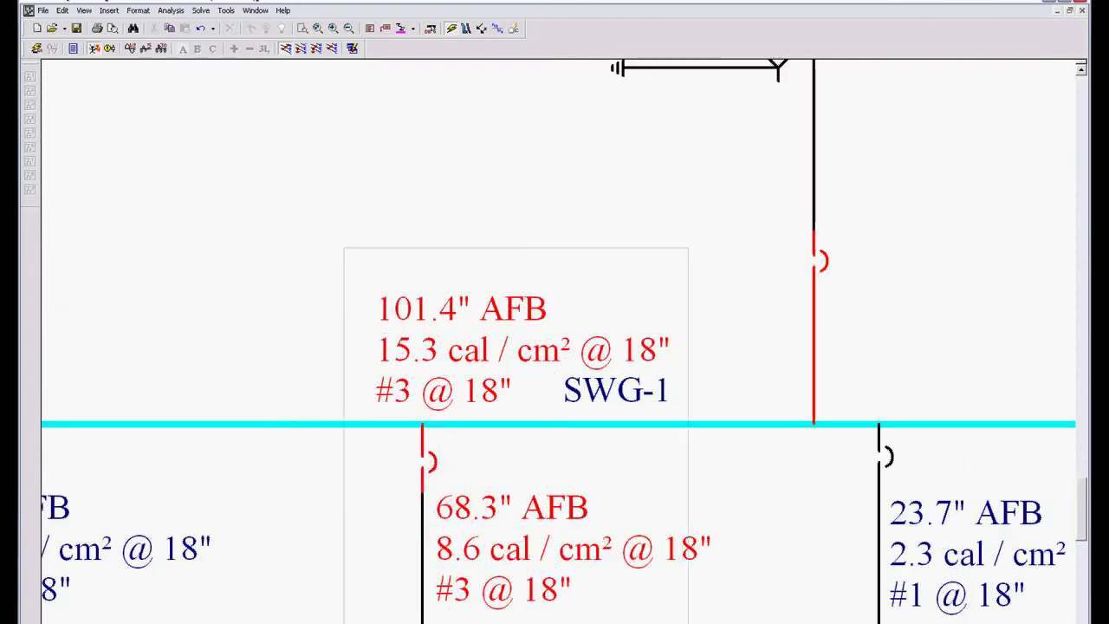
drag(689, 623, 689, 623)
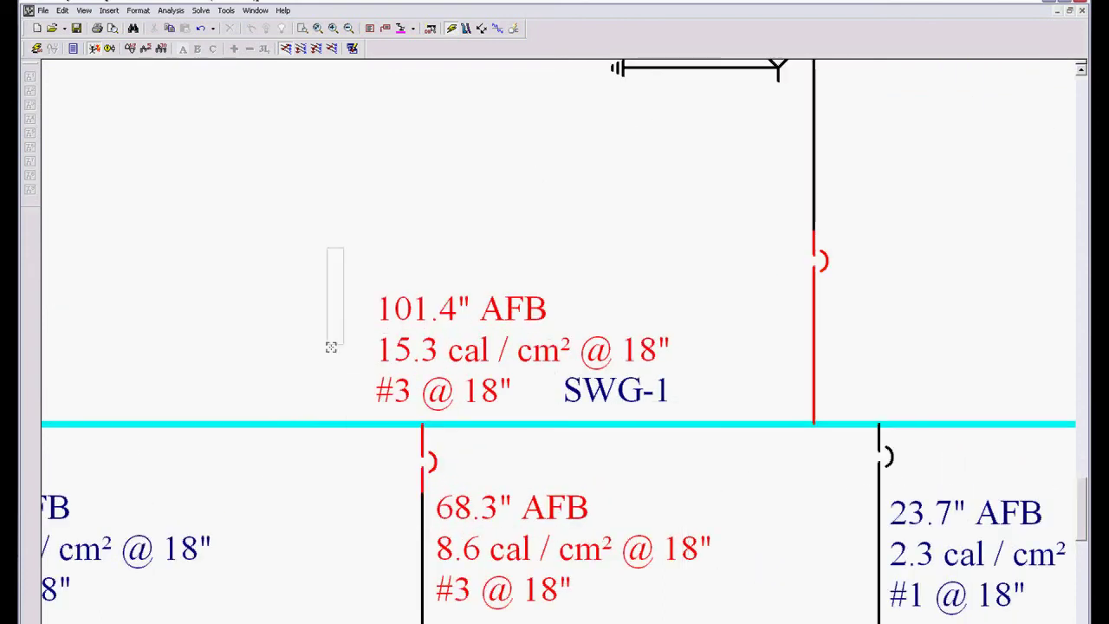